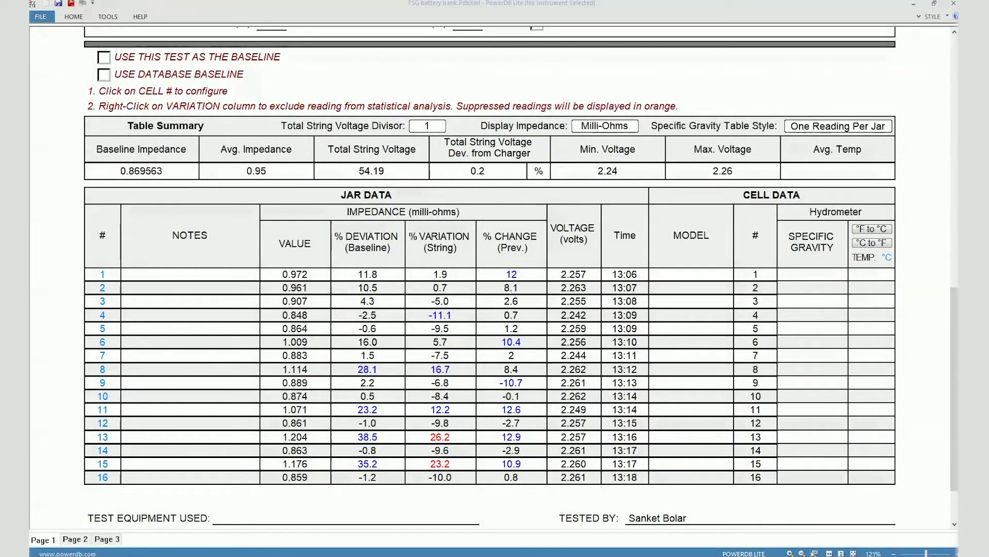
scroll(434, 321, "up", 3)
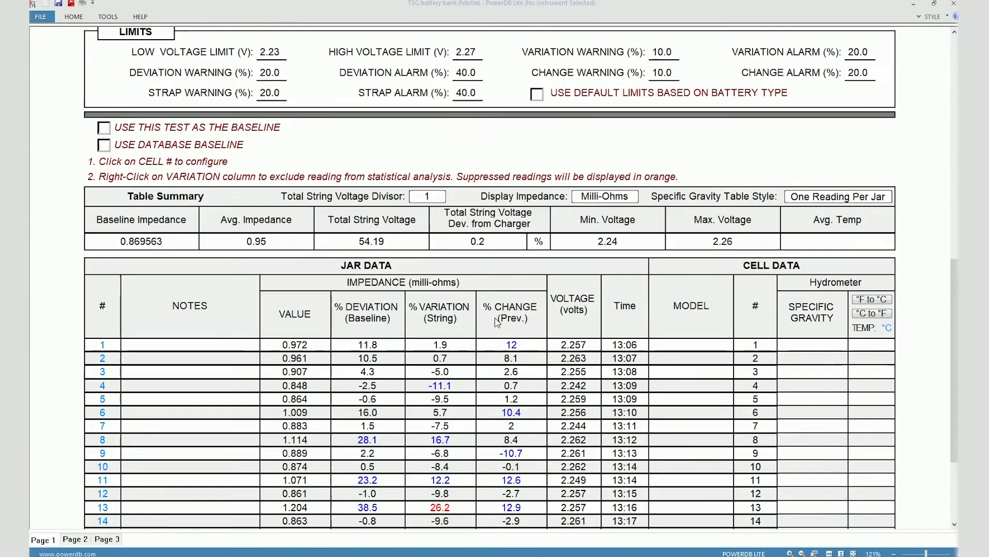
scroll(433, 320, "up", 1)
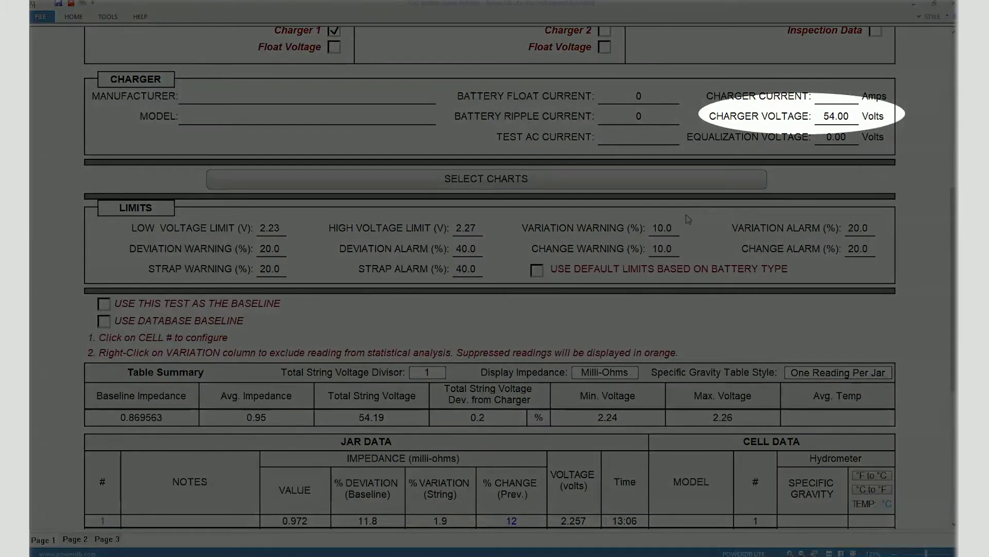
scroll(689, 219, "down", 3)
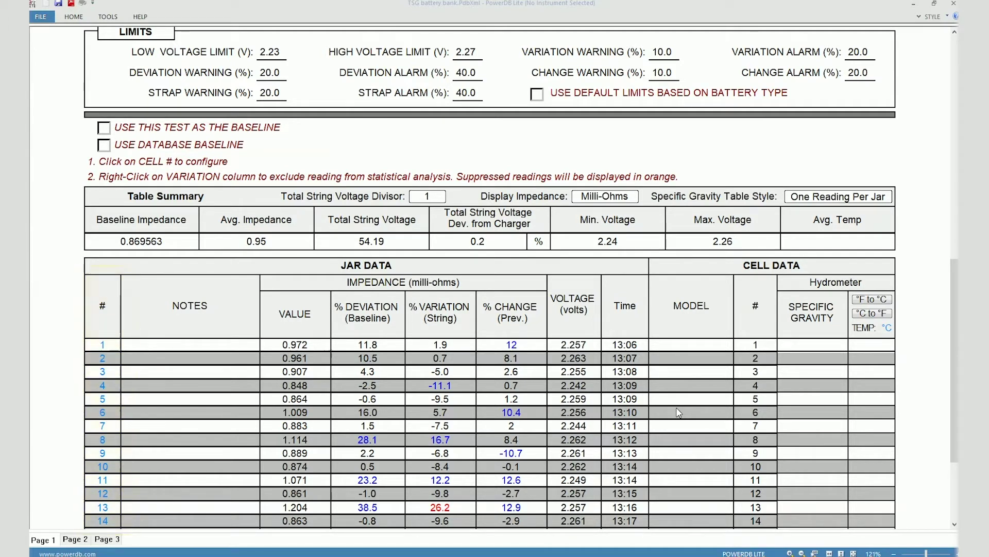
- Set cell 1's manufacturer to ENERSYS and preview its battery model details without keeping changes
left_click(108, 344)
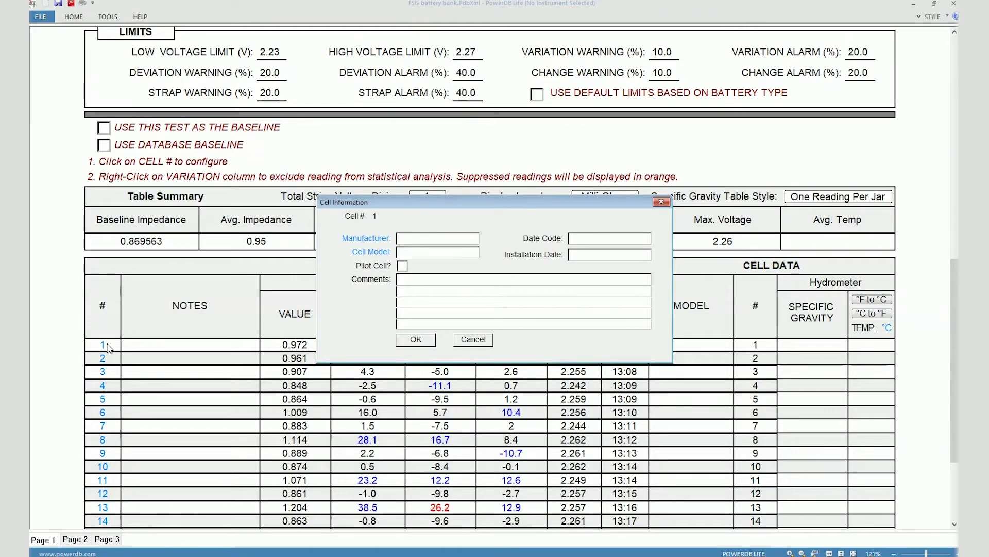
left_click(457, 241)
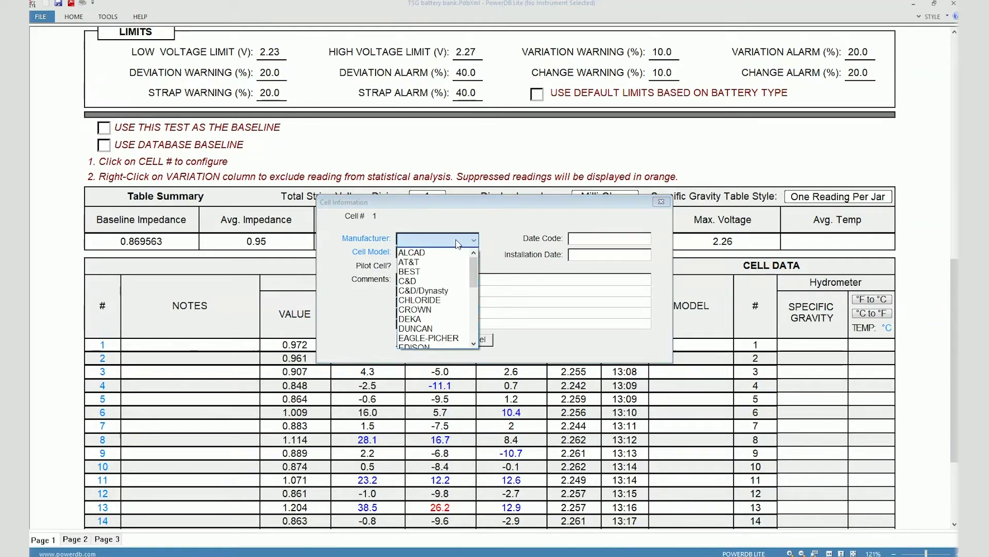
scroll(474, 281, "down", 3)
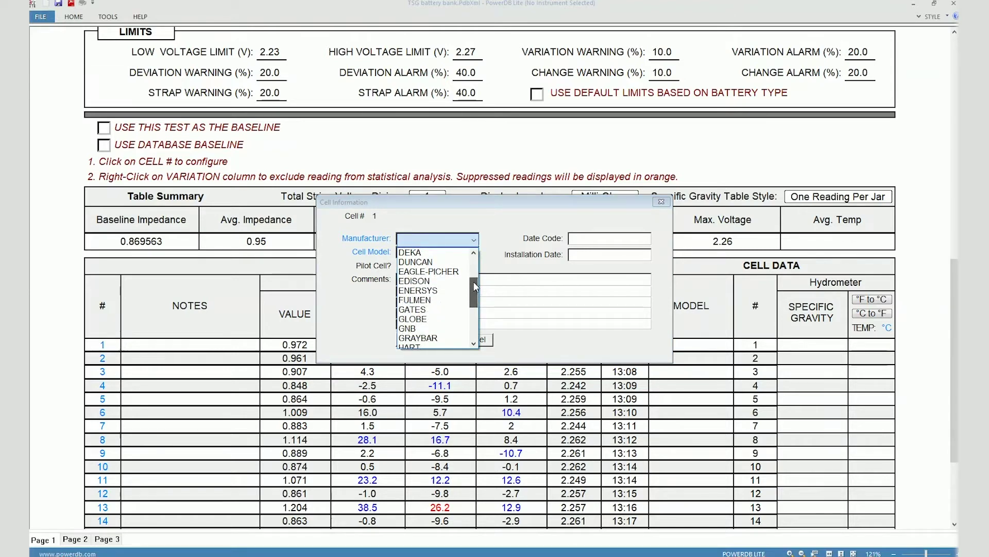
scroll(474, 281, "up", 2)
left_click(441, 337)
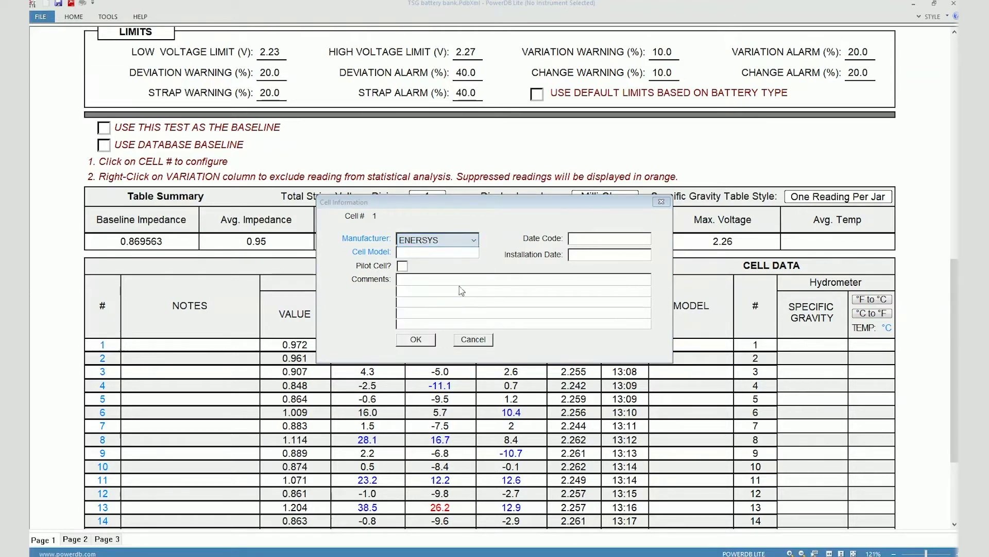
left_click(459, 251)
left_click(467, 252)
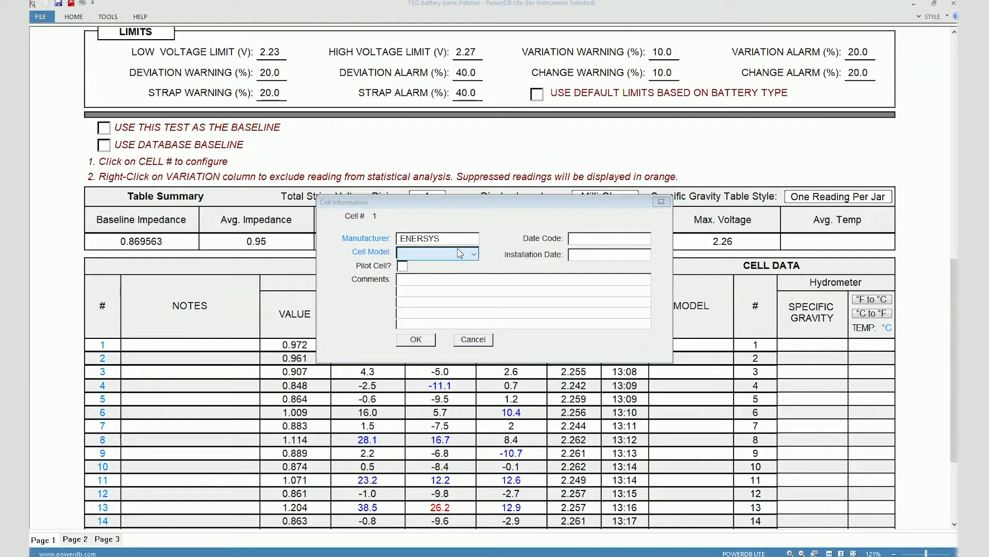
left_click(375, 256)
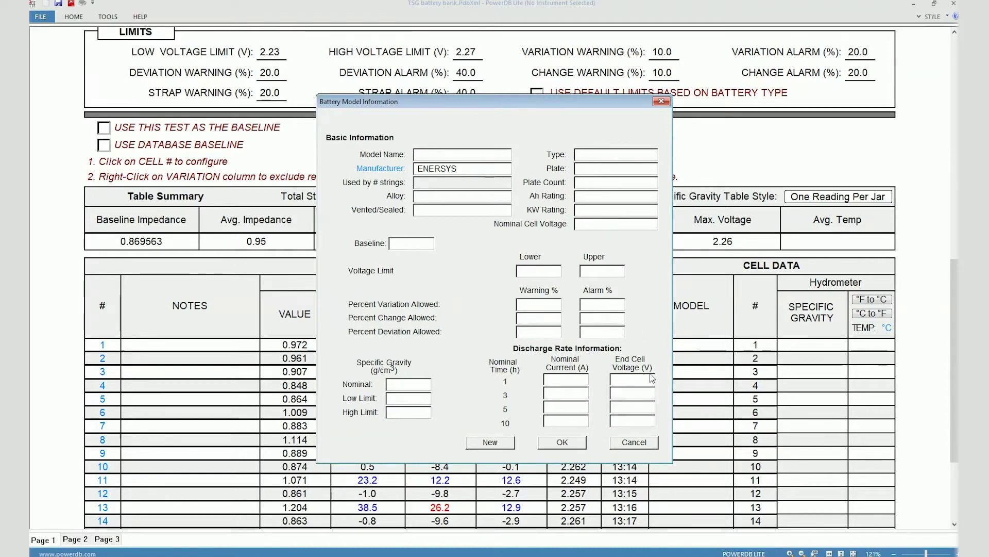
left_click(628, 445)
- Choose DDM35 as cell 1's cell model and confirm the Cell Information dialog
left_click(443, 256)
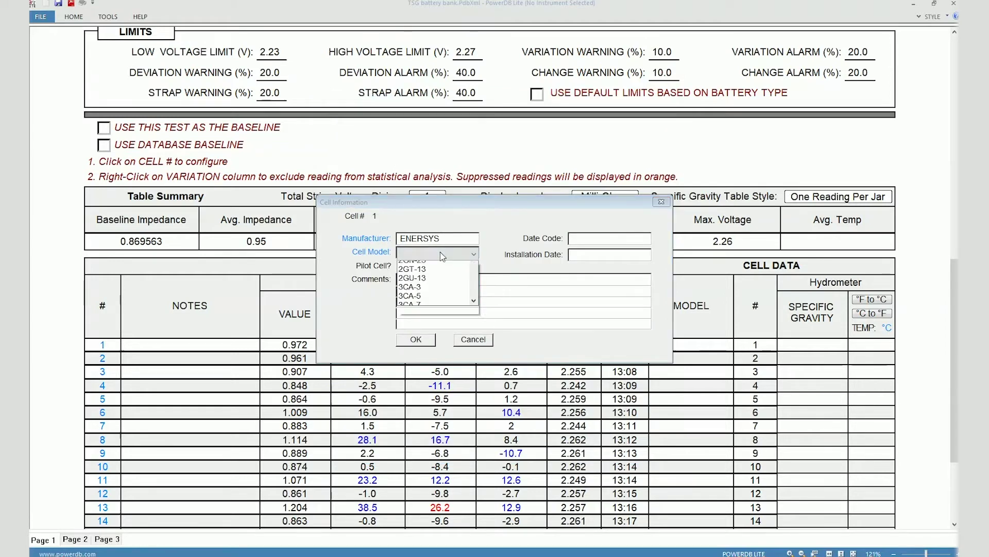
scroll(453, 296, "down", 2)
scroll(454, 298, "down", 4)
scroll(426, 322, "down", 2)
scroll(425, 321, "down", 3)
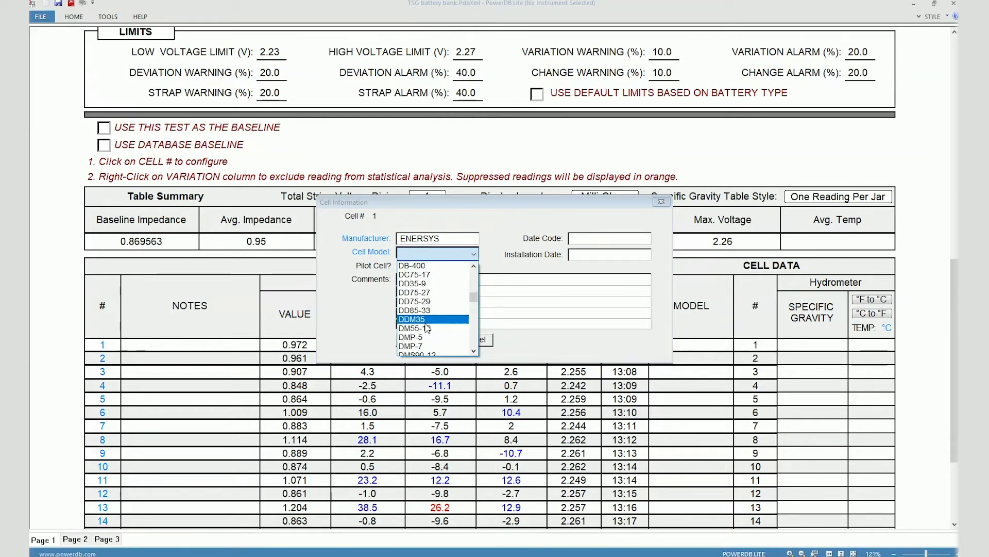
left_click(427, 323)
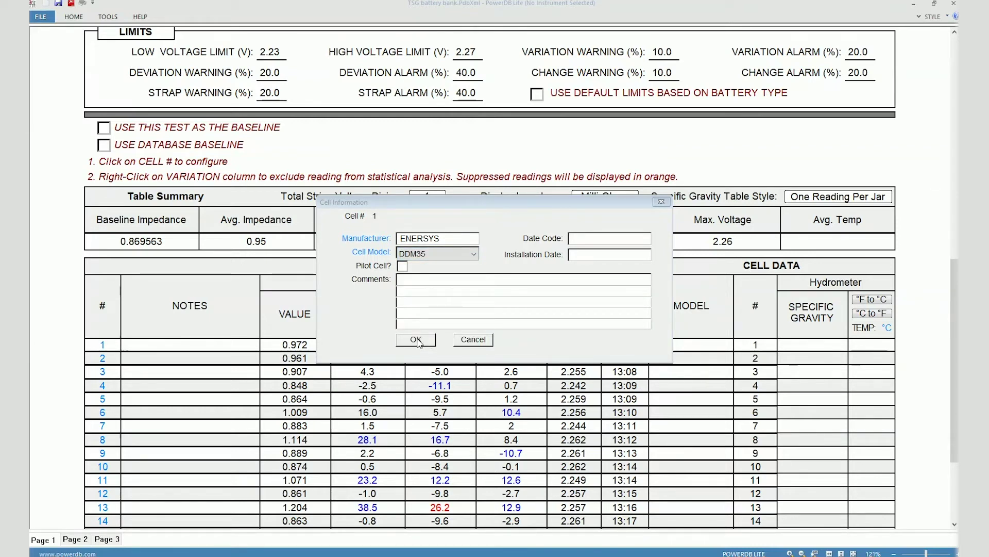
left_click(419, 341)
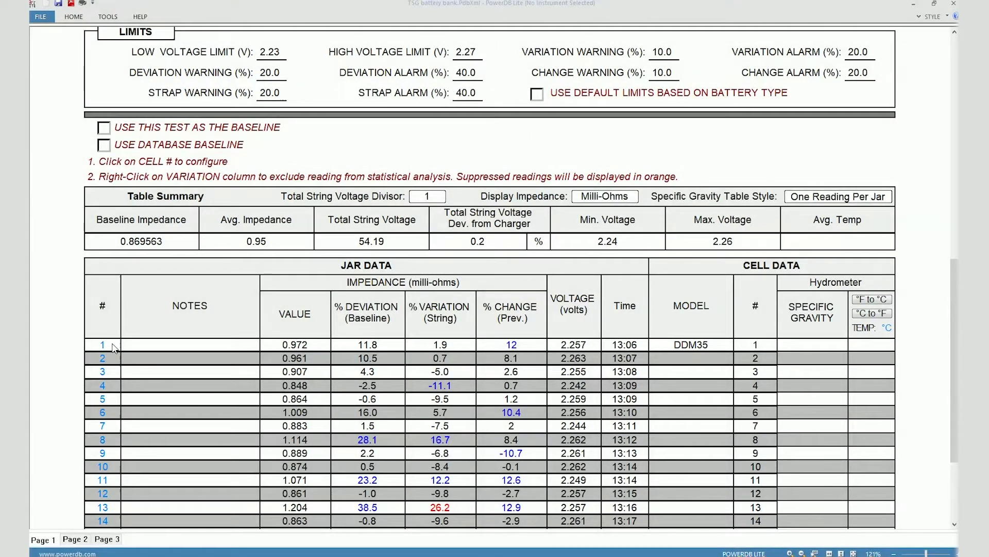
- Bring up the Delete Jar context menu for jar 1 in the jar table
right_click(114, 347)
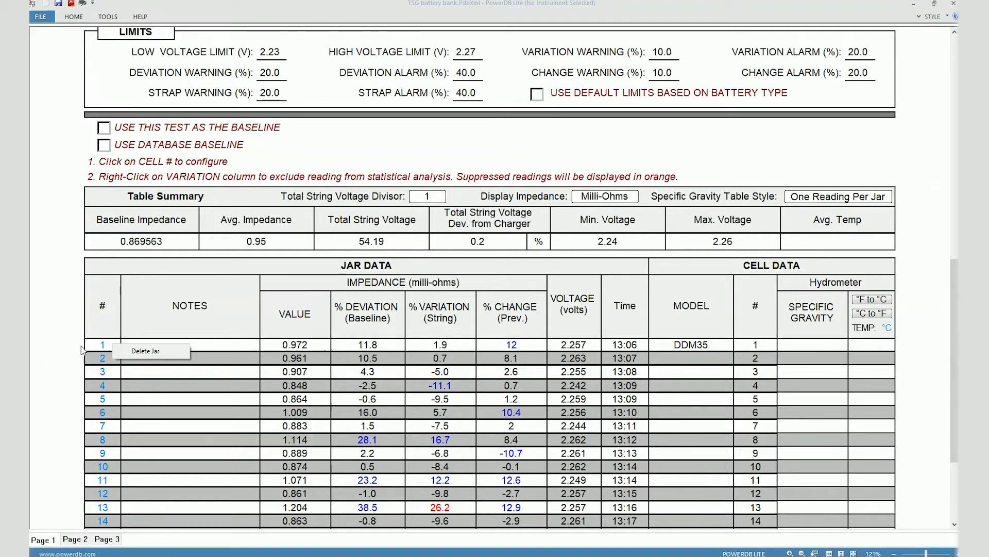
- Dismiss the Delete Jar menu without deleting, then select the Notes cells of jars 2 and 1
left_click(224, 347)
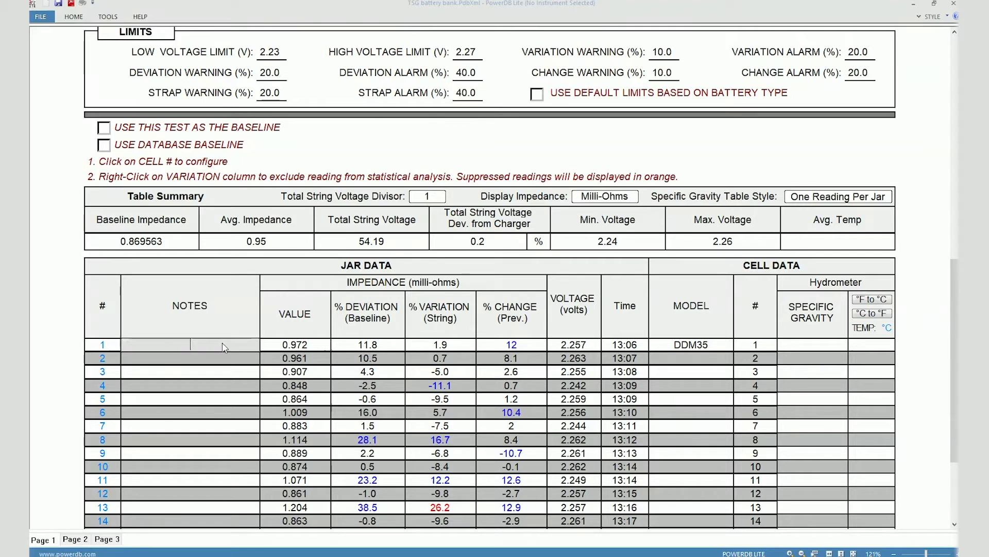
left_click(213, 363)
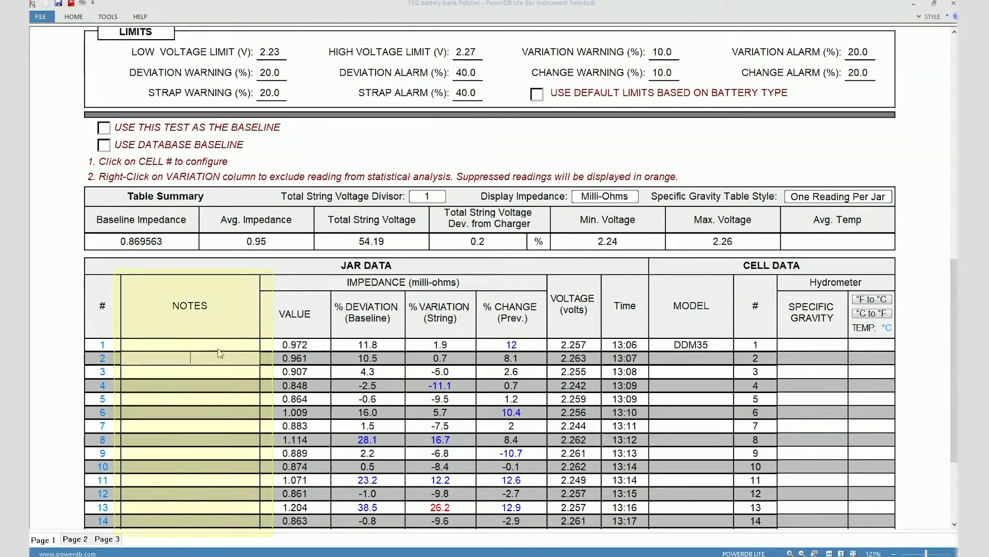
left_click(220, 349)
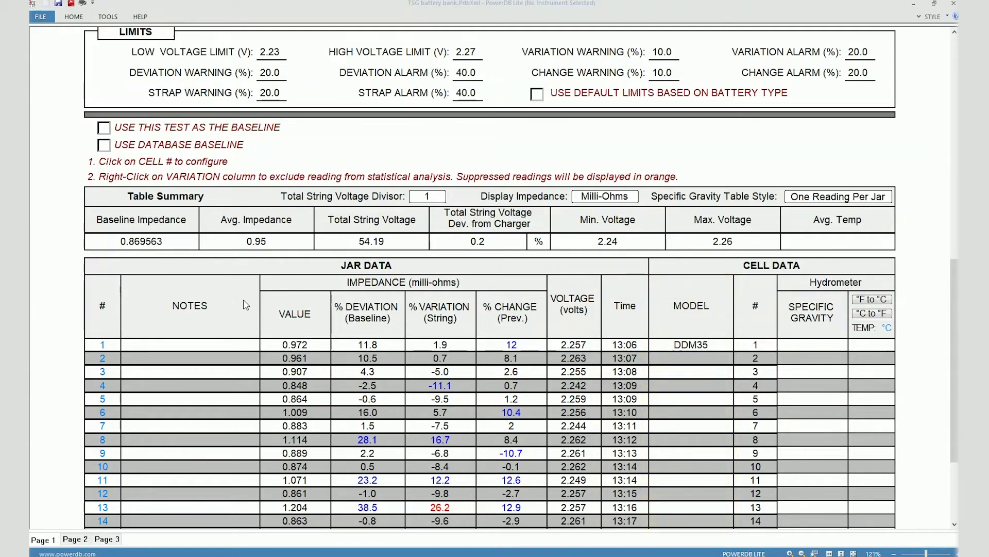
- Copy cell one's ENERSYS DDM35 manufacturer and model to all jars 1–14, confirming with Yes
right_click(696, 364)
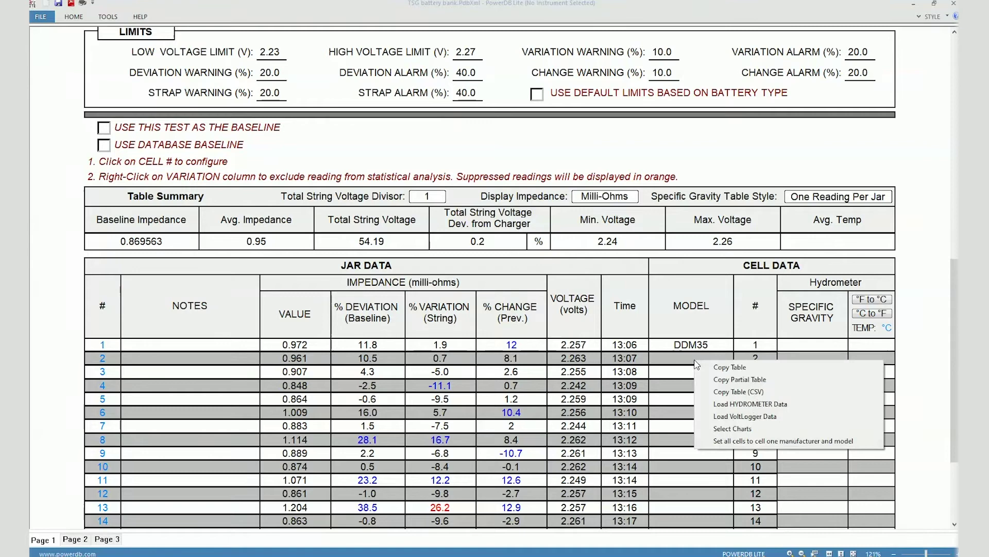
left_click(746, 442)
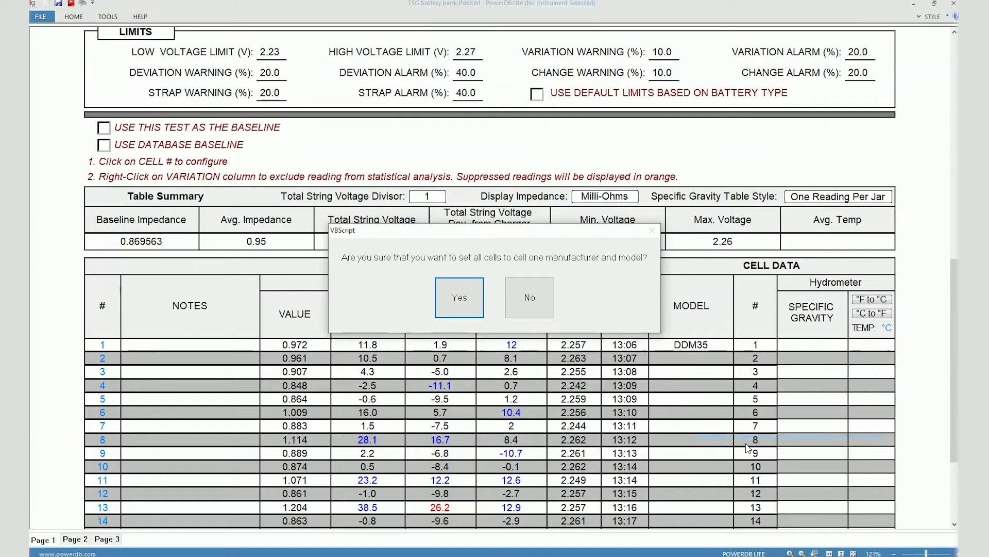
left_click(455, 301)
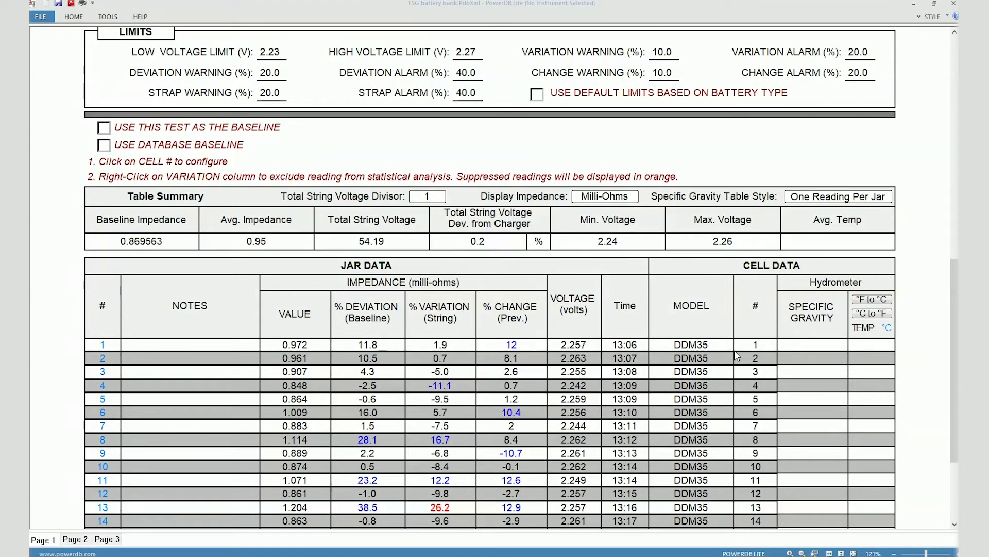
right_click(807, 349)
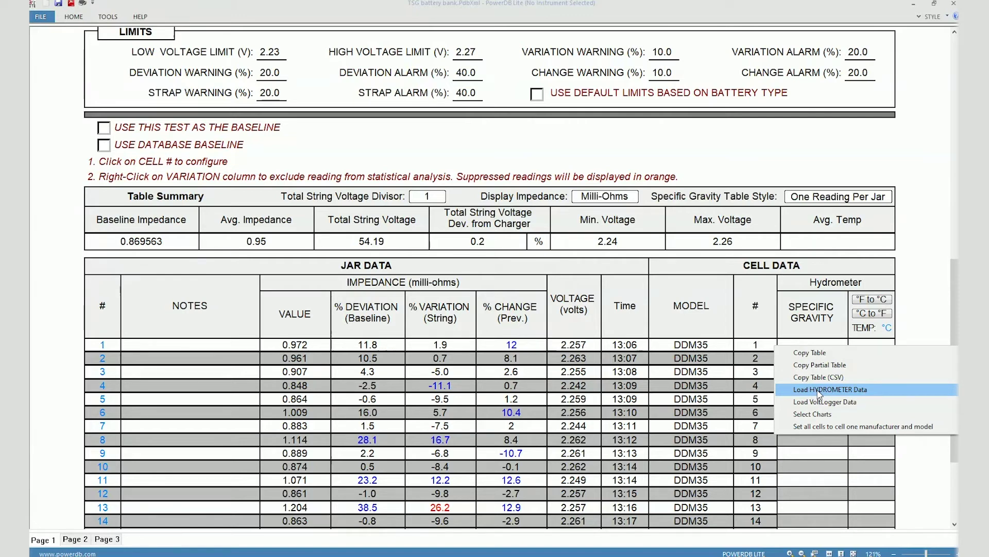
left_click(928, 322)
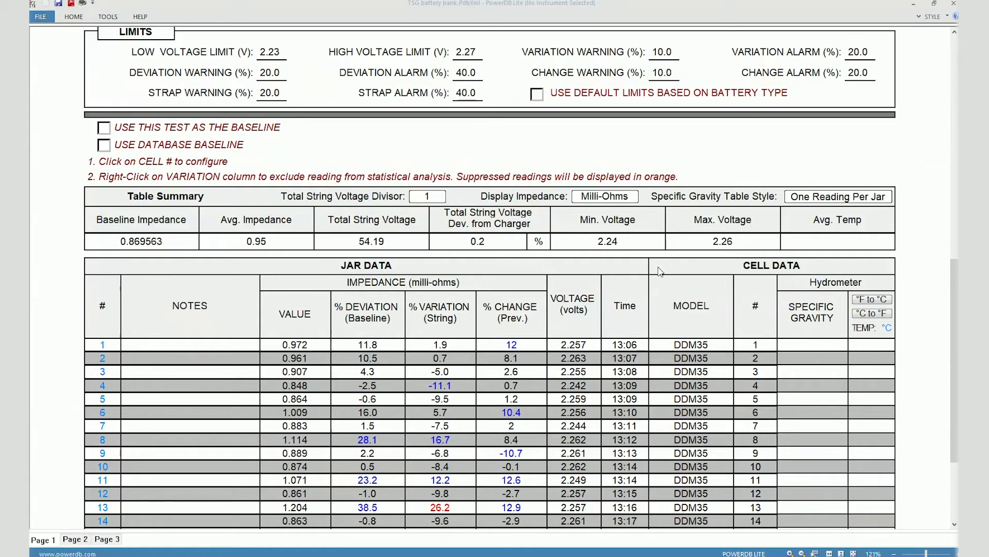
- Set the String section's hydrometer skip cells value to 5, making start/skip read 1 / 5
scroll(642, 281, "up", 5)
scroll(642, 281, "up", 1)
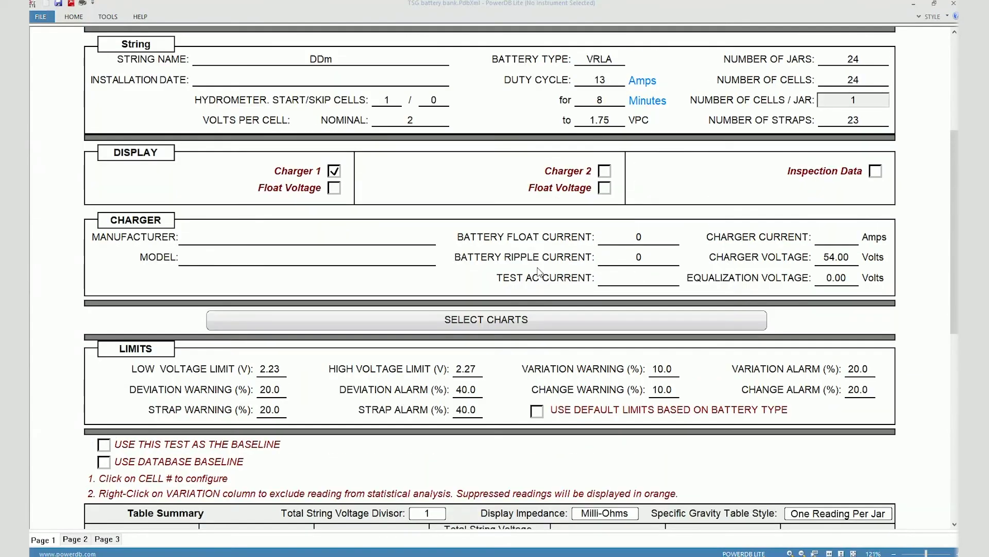
scroll(484, 263, "up", 1)
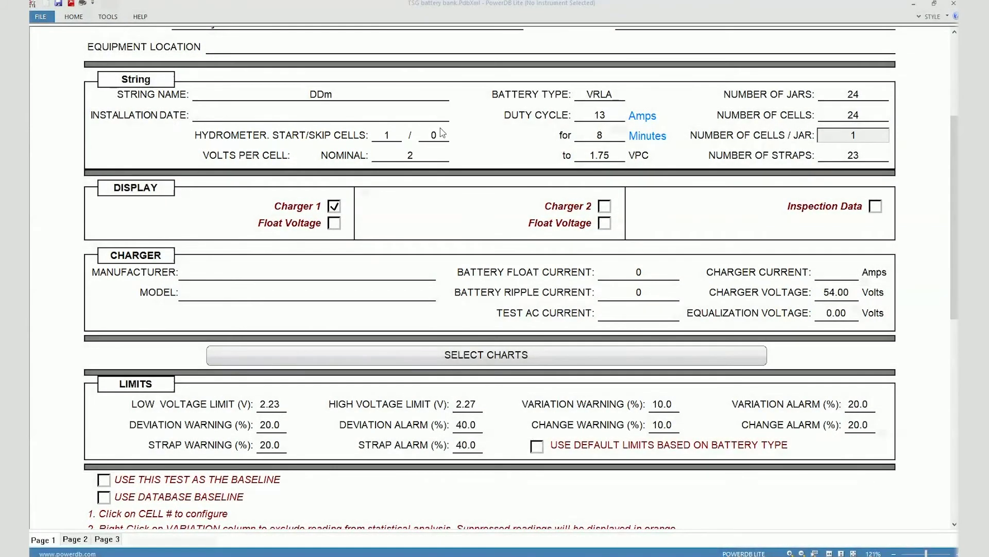
left_click(436, 134)
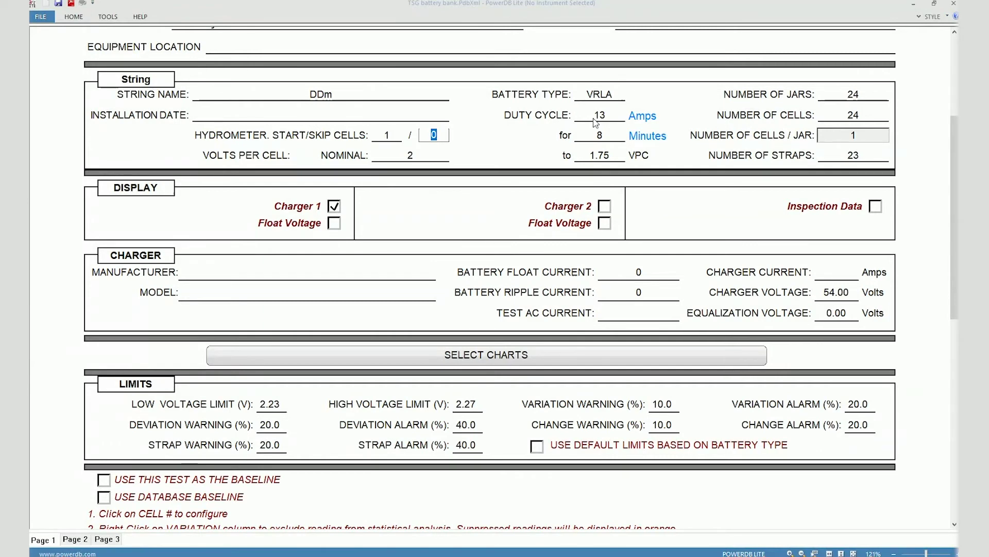
type("5")
left_click(516, 134)
- Scroll to the Jar Data table to check hydrometer cells appear only for jars 1, 7 and 13
scroll(659, 197, "down", 6)
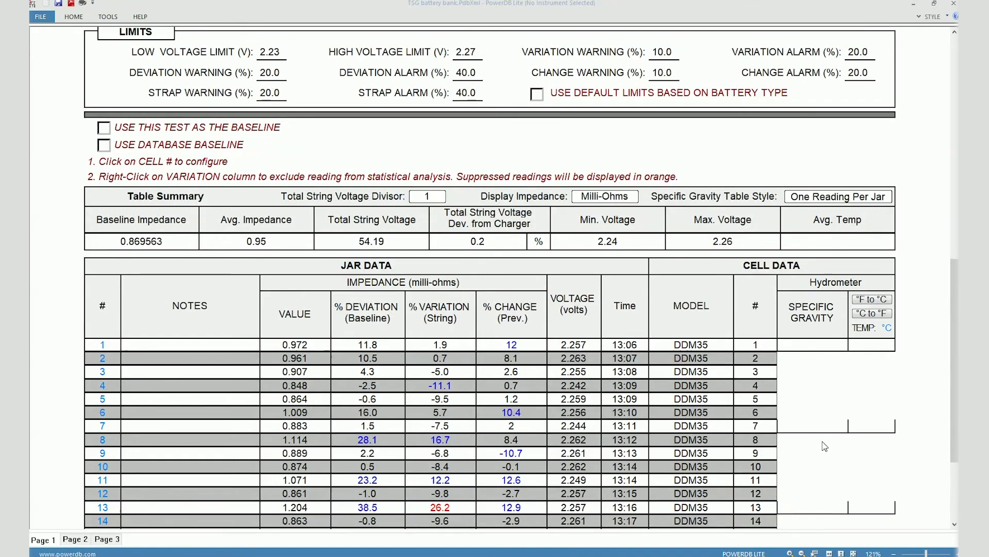
scroll(826, 417, "down", 1)
scroll(832, 428, "up", 1)
right_click(457, 513)
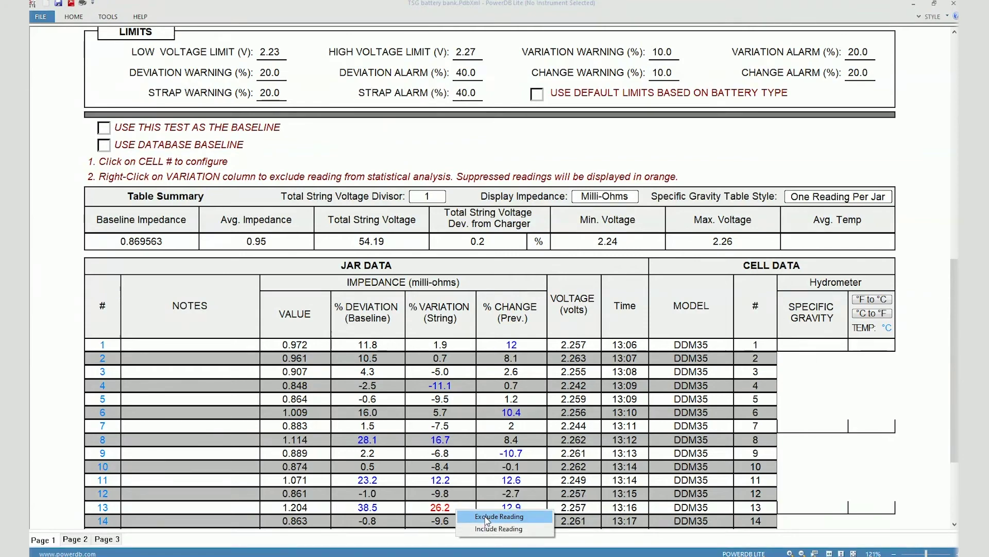
left_click(487, 516)
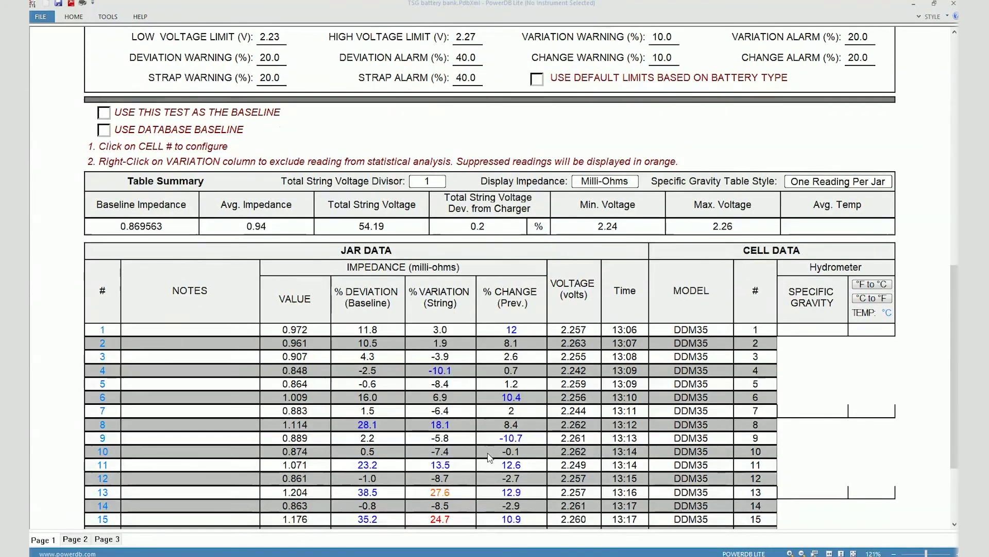
right_click(452, 492)
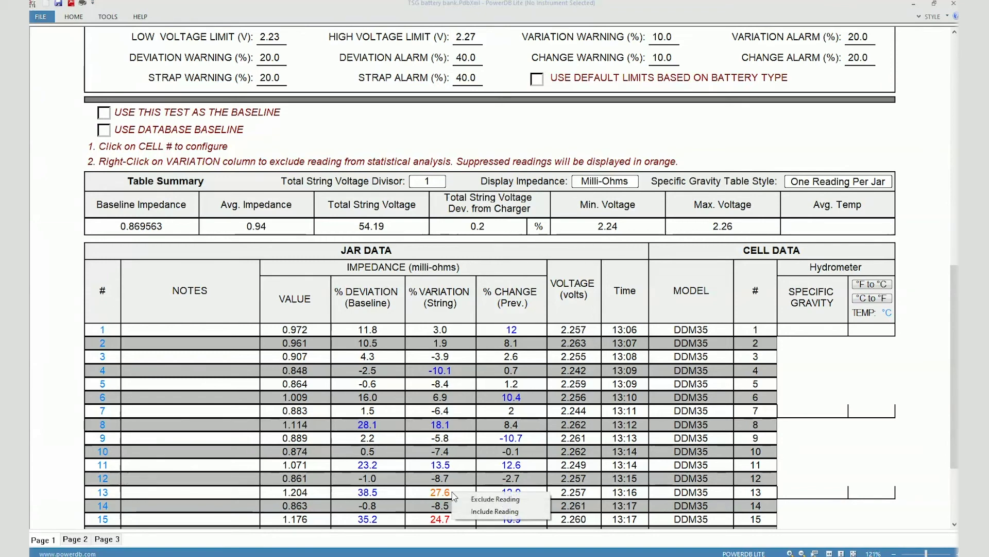
left_click(502, 509)
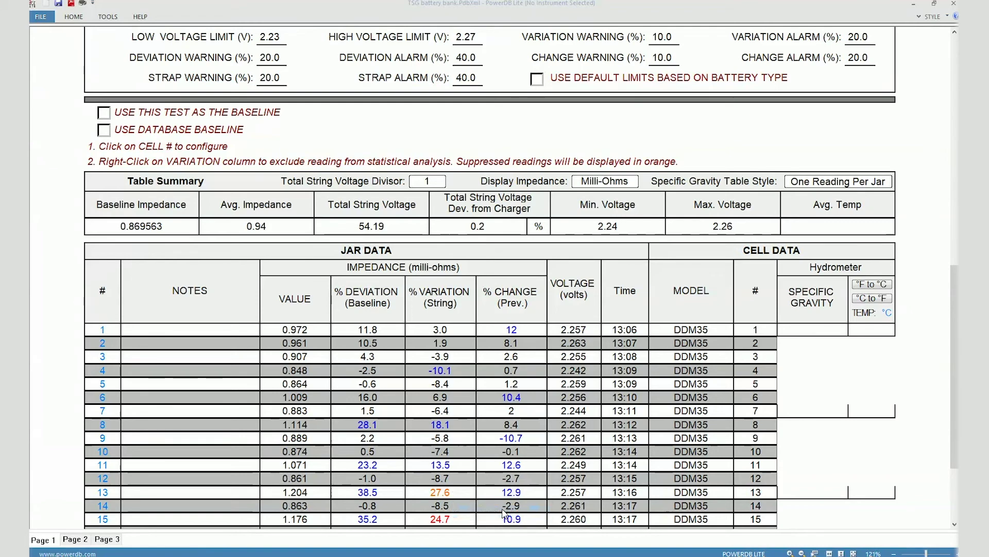
left_click(75, 538)
left_click(43, 540)
scroll(351, 486, "down", 15)
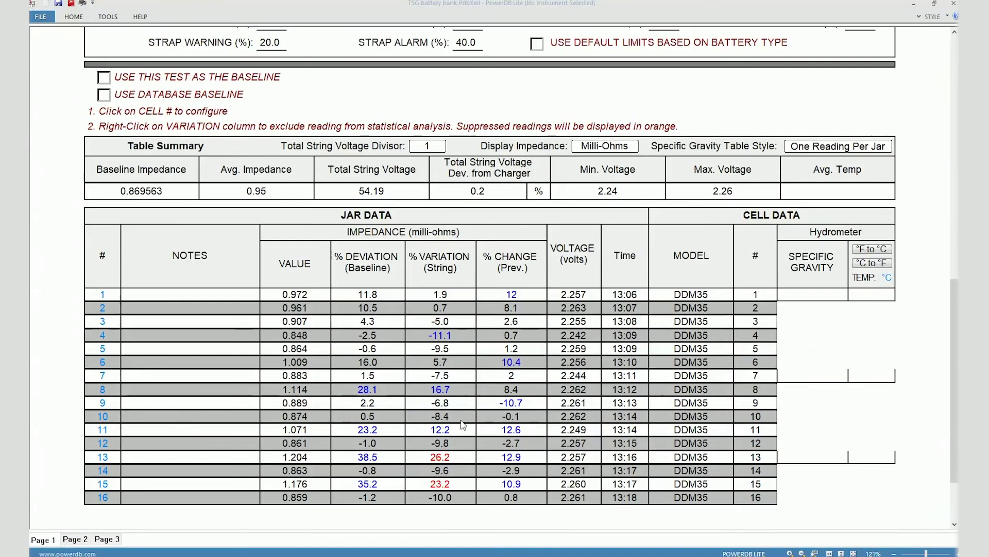
scroll(463, 425, "up", 1)
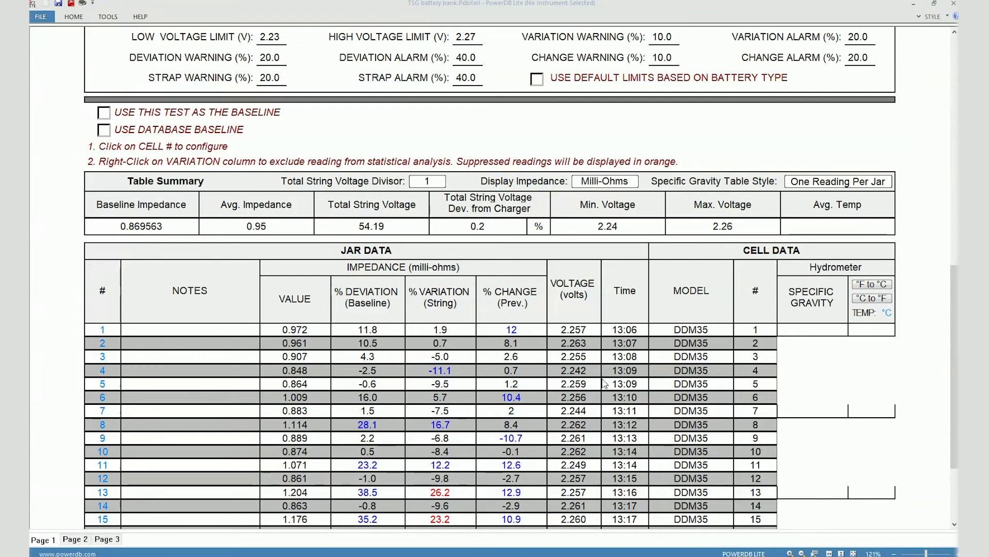
right_click(656, 396)
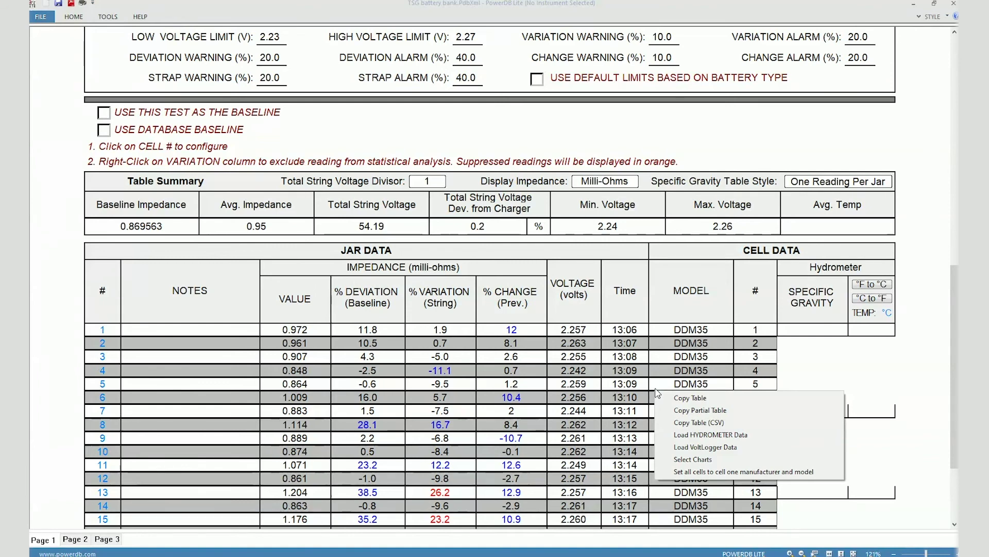
left_click(696, 459)
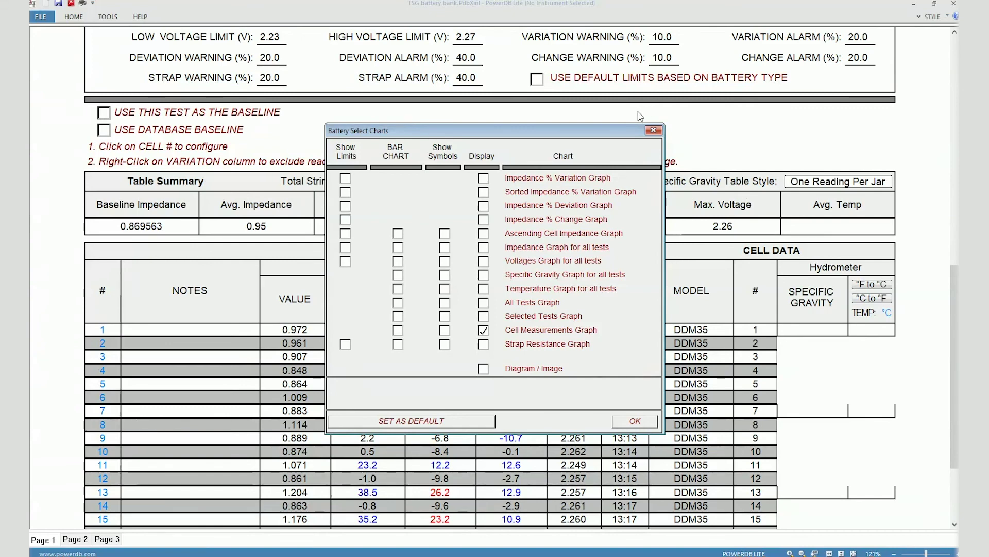
left_click(653, 130)
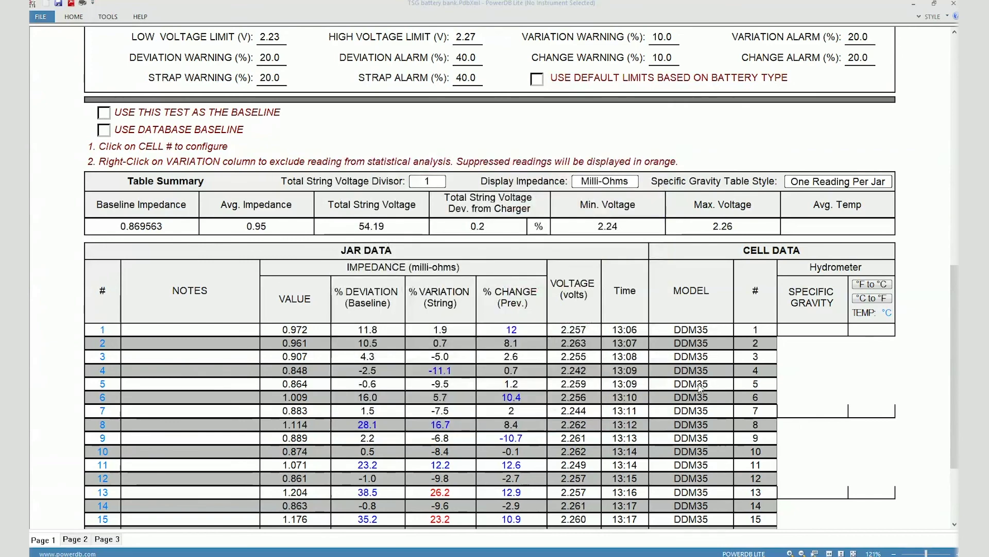